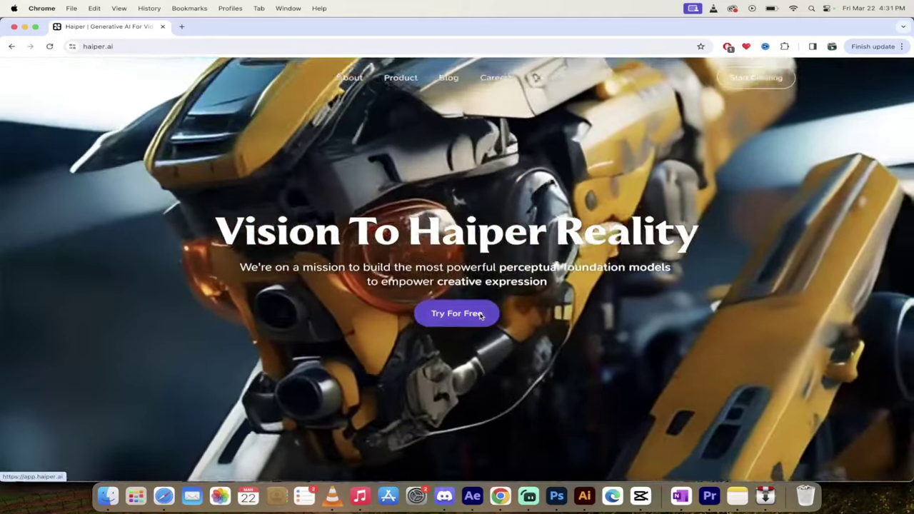
- Go from the haiper.ai landing page to app.haiper.ai/explore with Try For Free
click(478, 314)
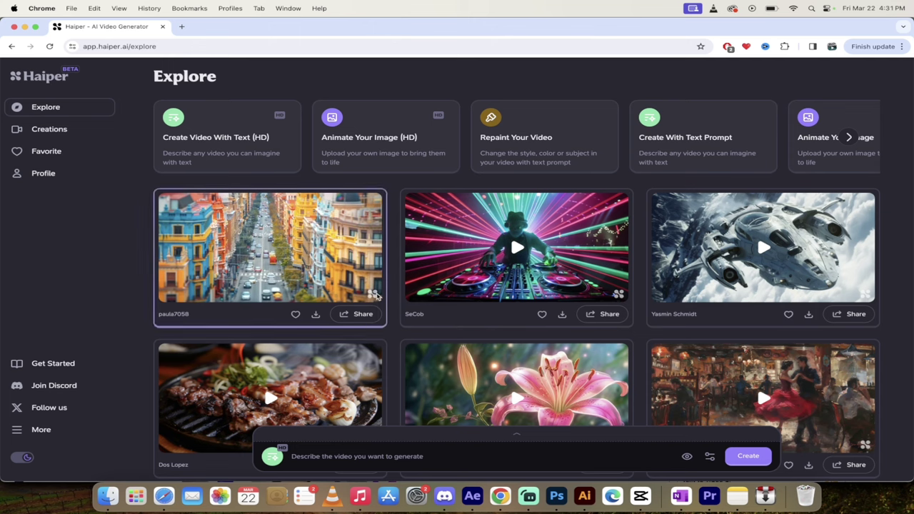
click(376, 294)
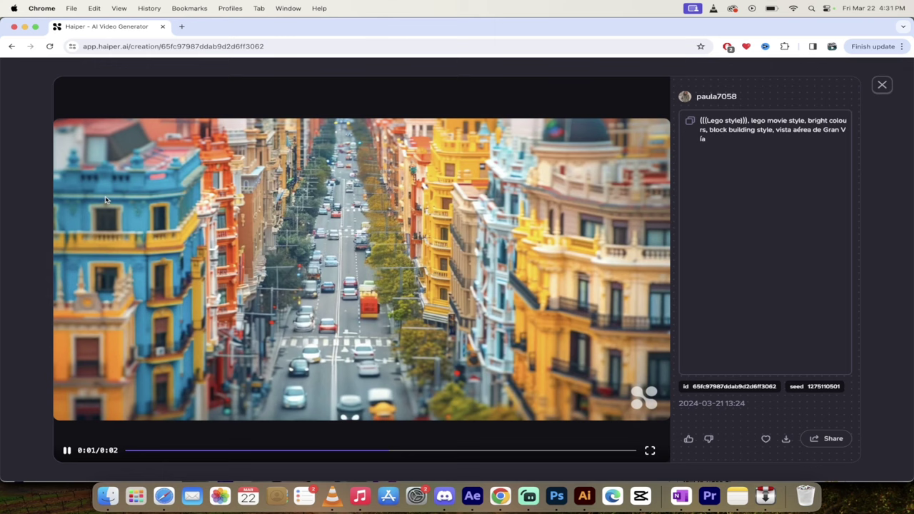
click(15, 111)
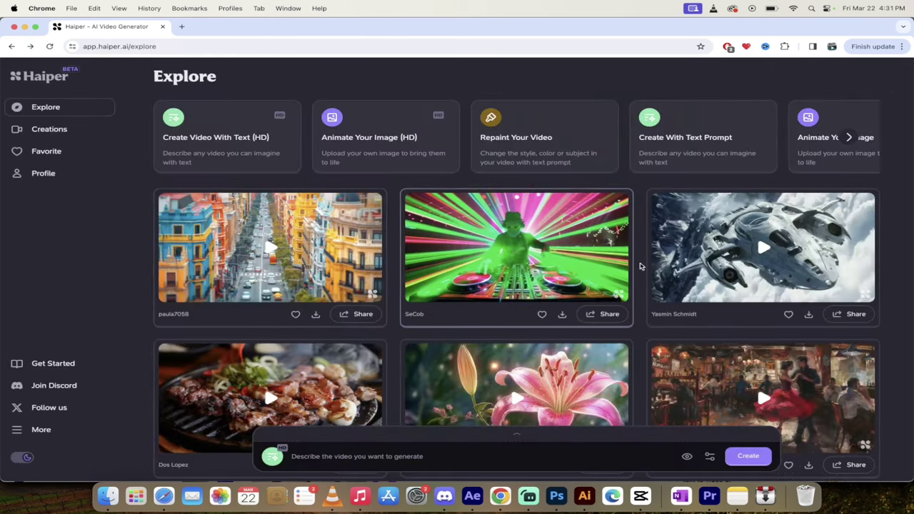
click(764, 255)
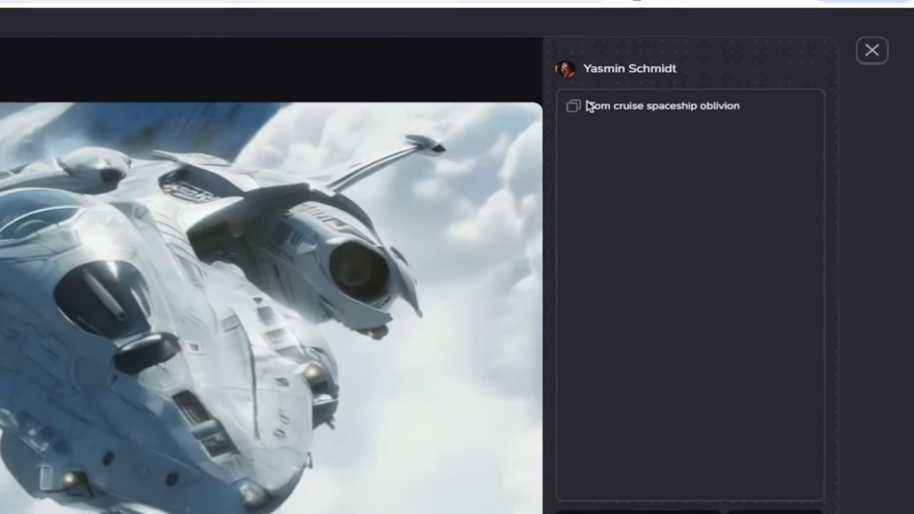
drag(696, 120, 777, 130)
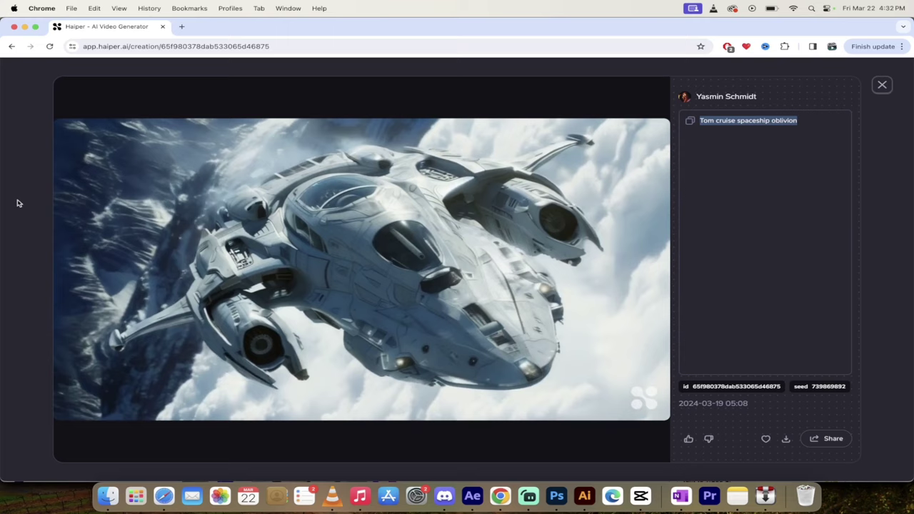
click(18, 203)
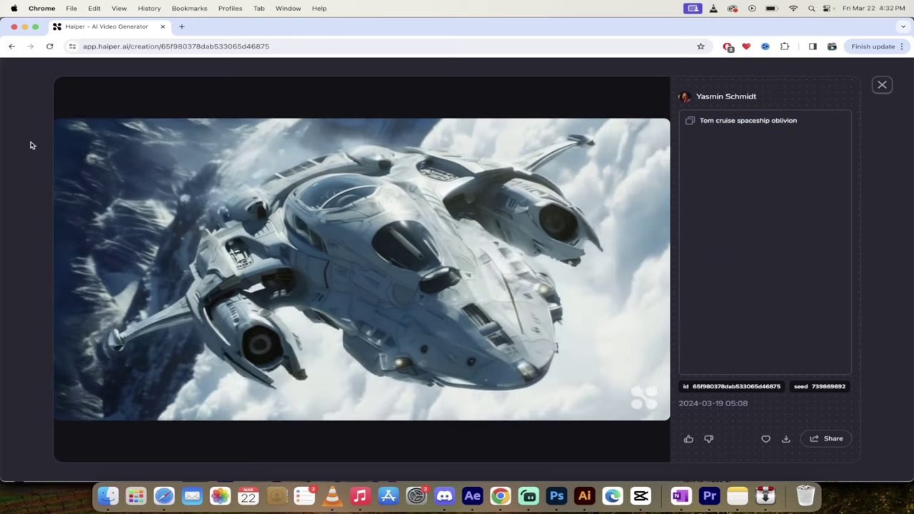
click(31, 145)
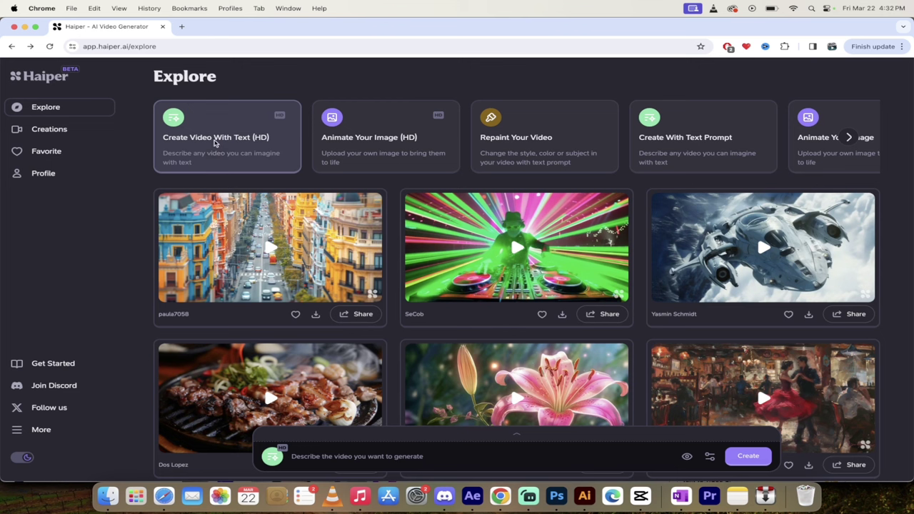
- Submit a Cyberpunk-style text-to-video prompt of an English bulldog reading a book
click(214, 143)
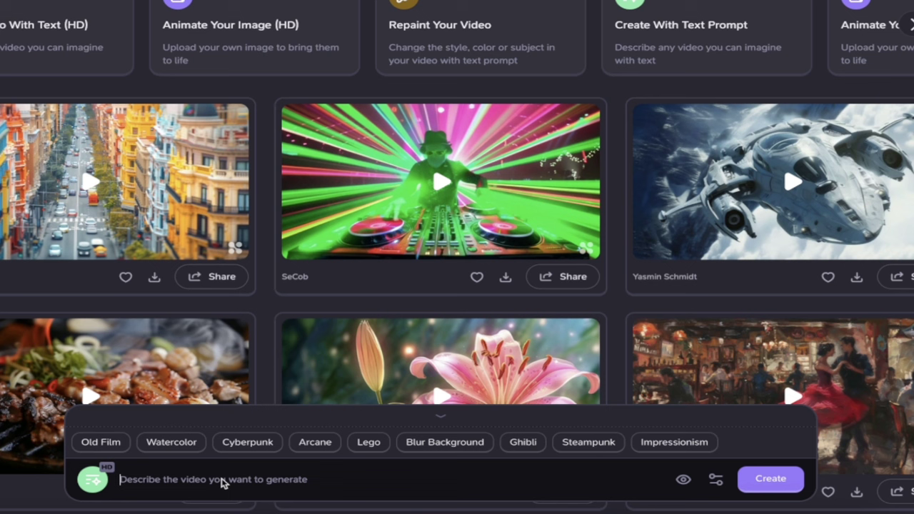
click(224, 484)
text(English bulldog reading a book)
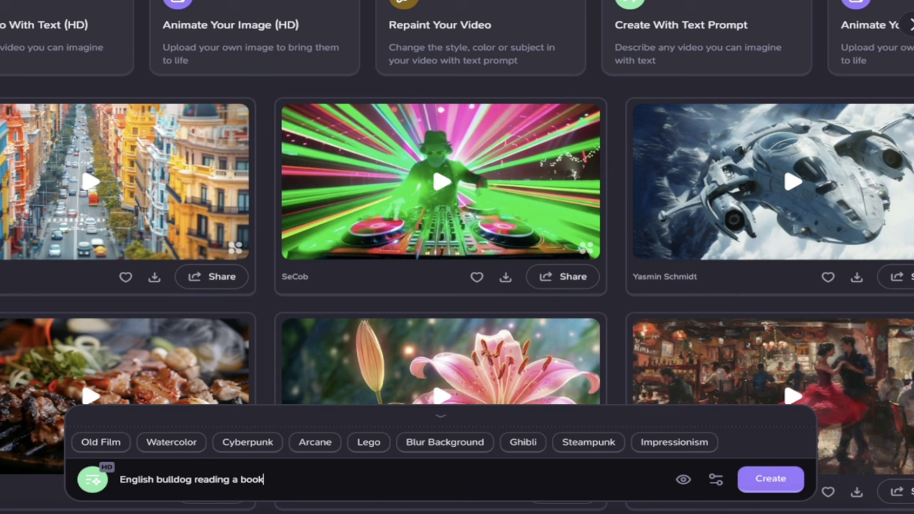
click(248, 443)
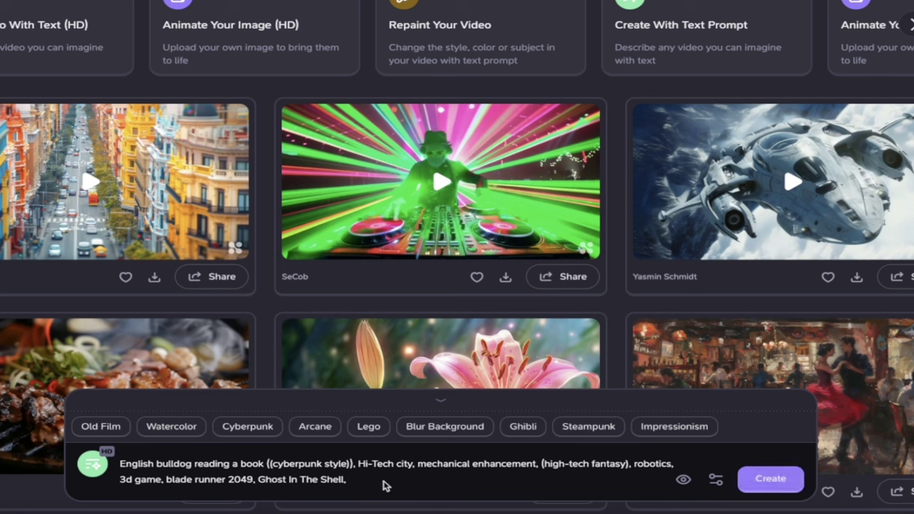
click(777, 481)
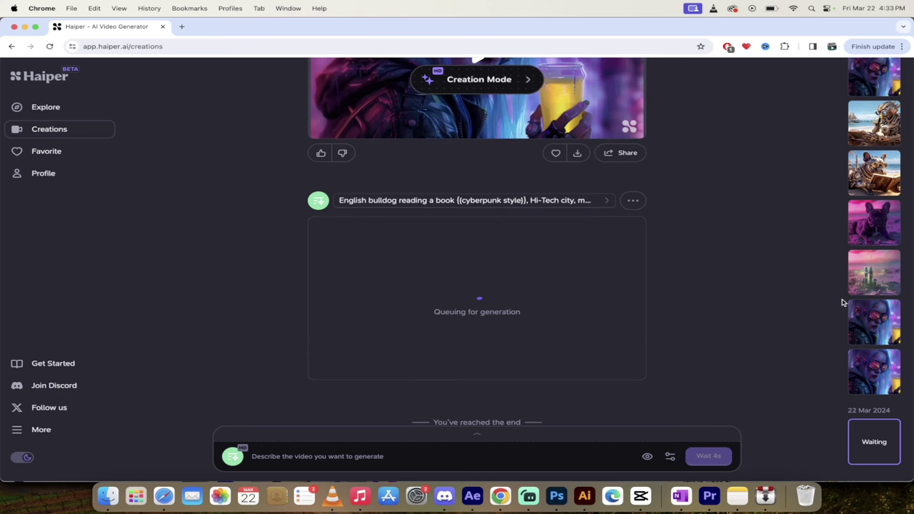
scroll(874, 302, up, 3)
scroll(869, 268, up, 10)
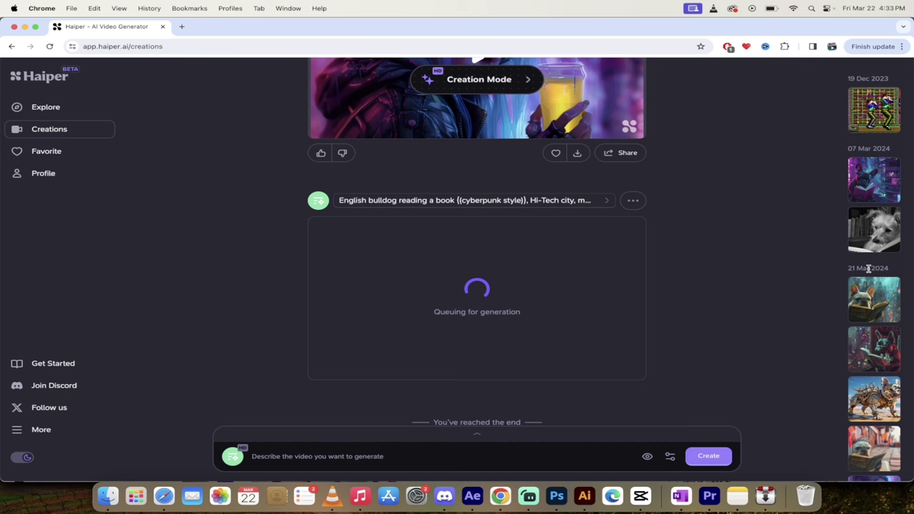
scroll(868, 268, down, 5)
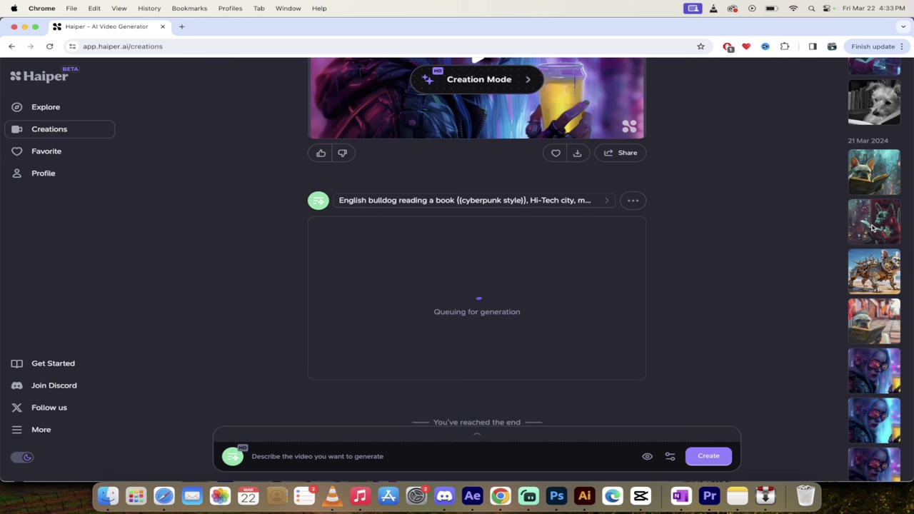
click(873, 227)
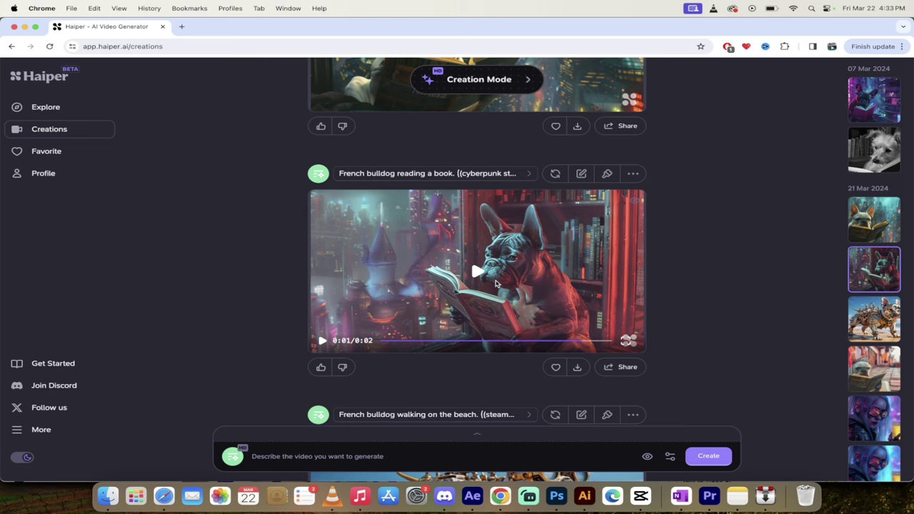
scroll(496, 284, up, 3)
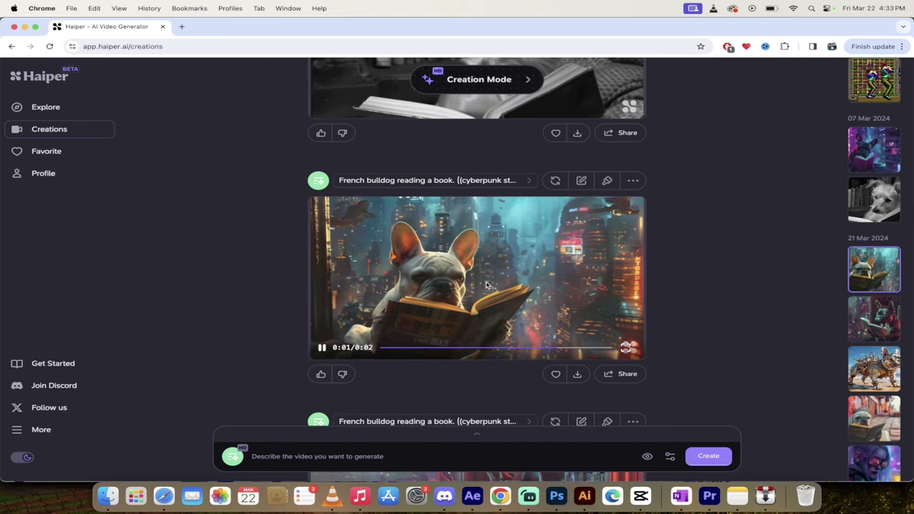
scroll(486, 285, up, 3)
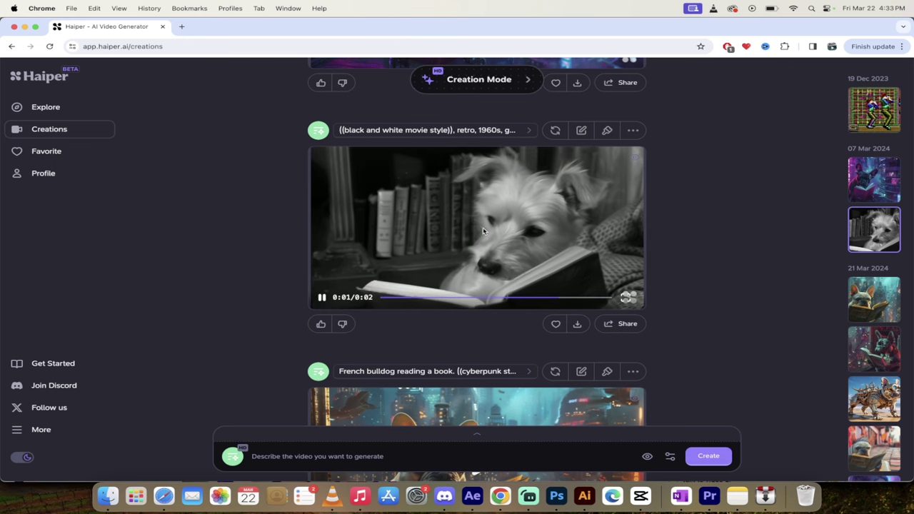
click(479, 229)
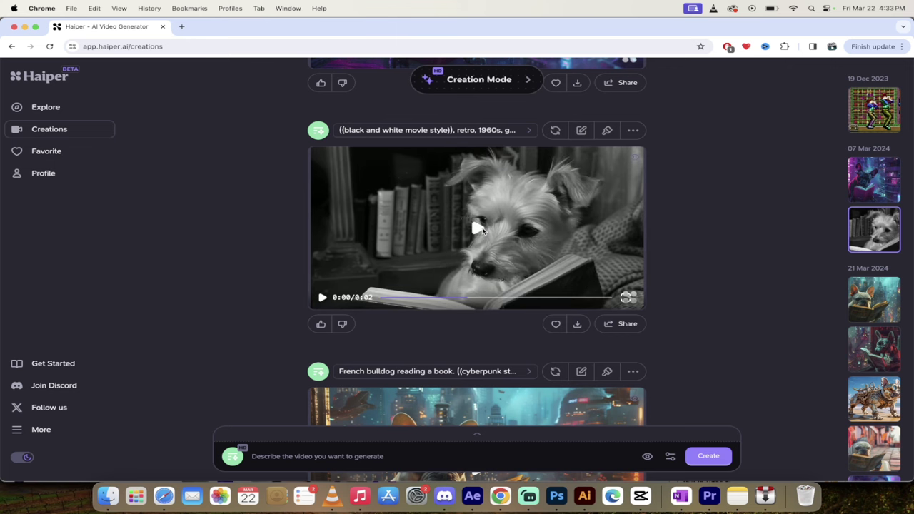
scroll(479, 228, down, 20)
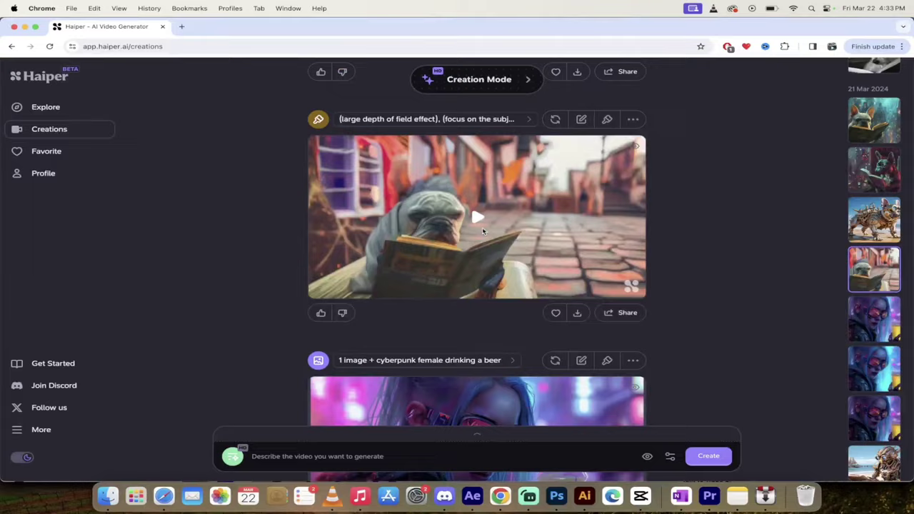
scroll(484, 233, up, 2)
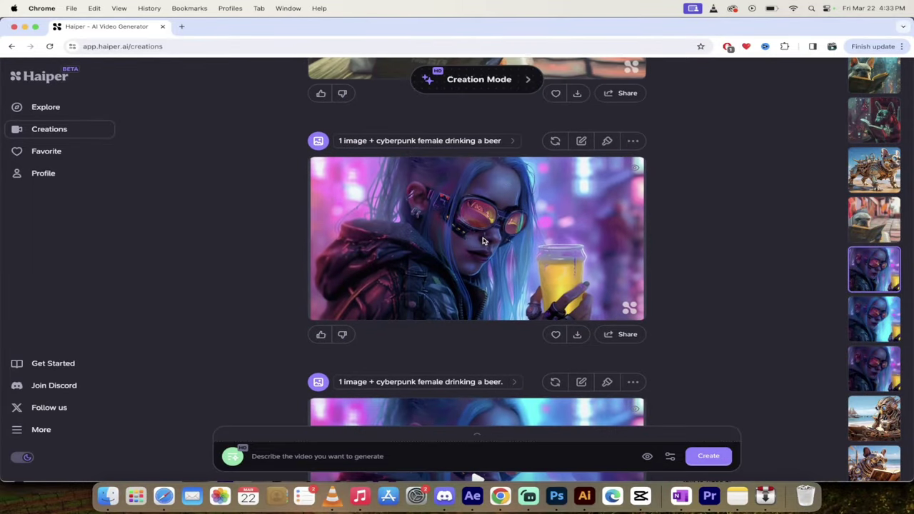
scroll(700, 264, down, 15)
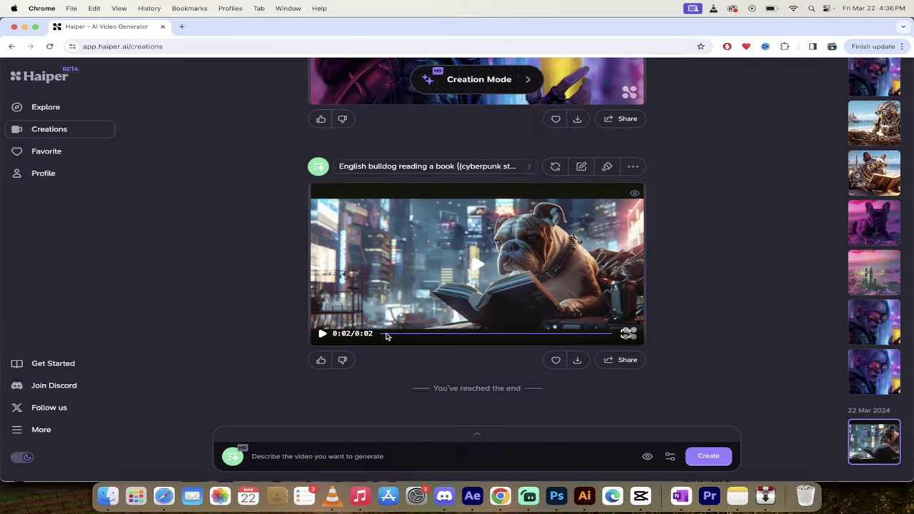
- Rewind and play the finished cyberpunk bulldog video to review it
drag(387, 336, 376, 337)
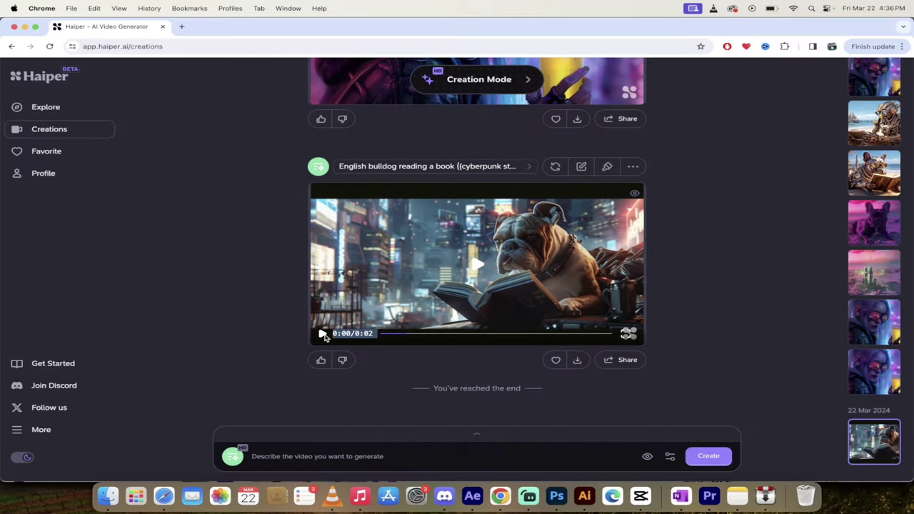
click(322, 334)
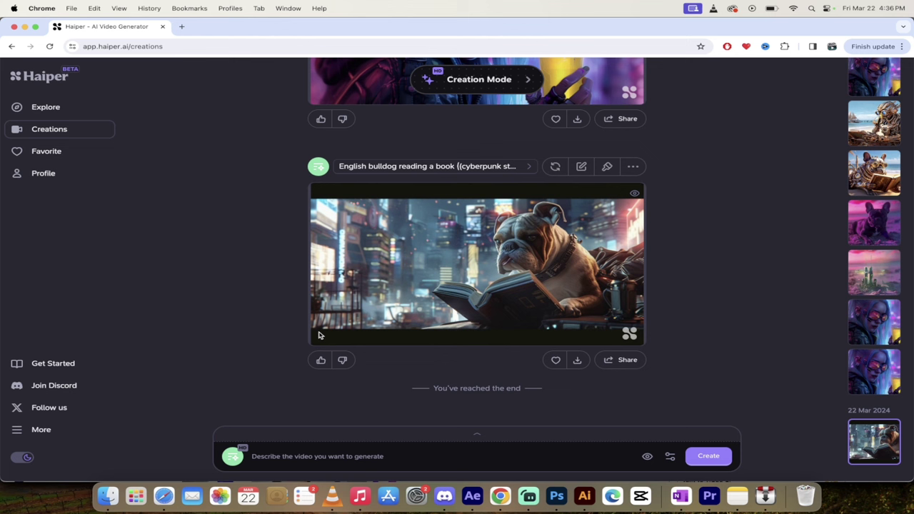
drag(336, 335, 283, 332)
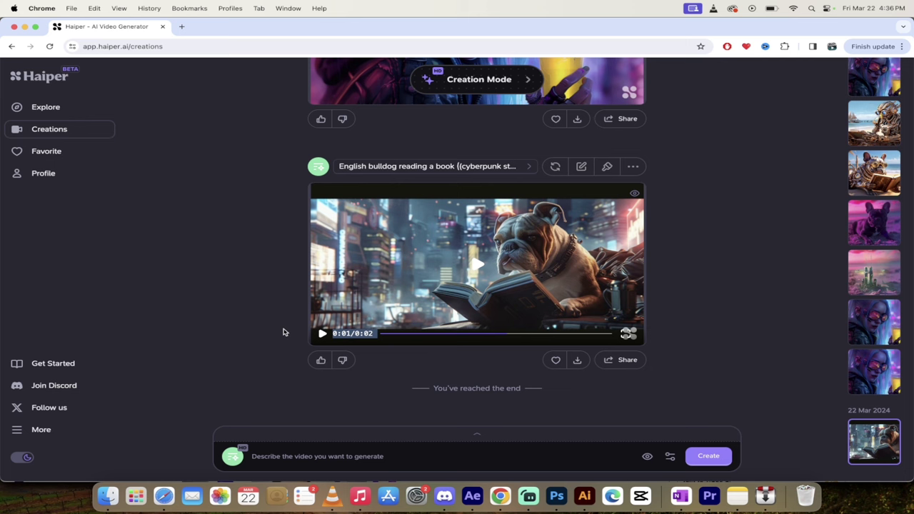
scroll(795, 243, up, 2)
scroll(798, 246, down, 2)
- Download the bulldog video as a 333 KB MP4, then request a regeneration
click(582, 362)
click(578, 362)
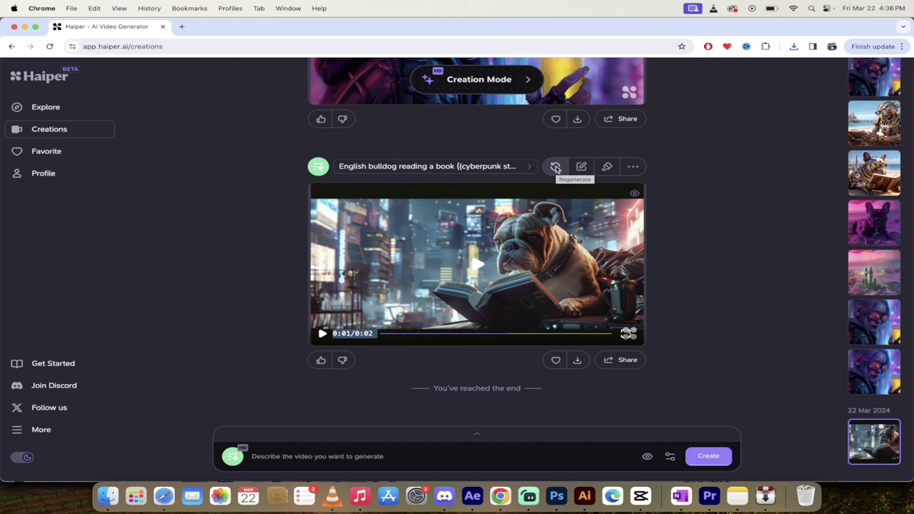
click(556, 167)
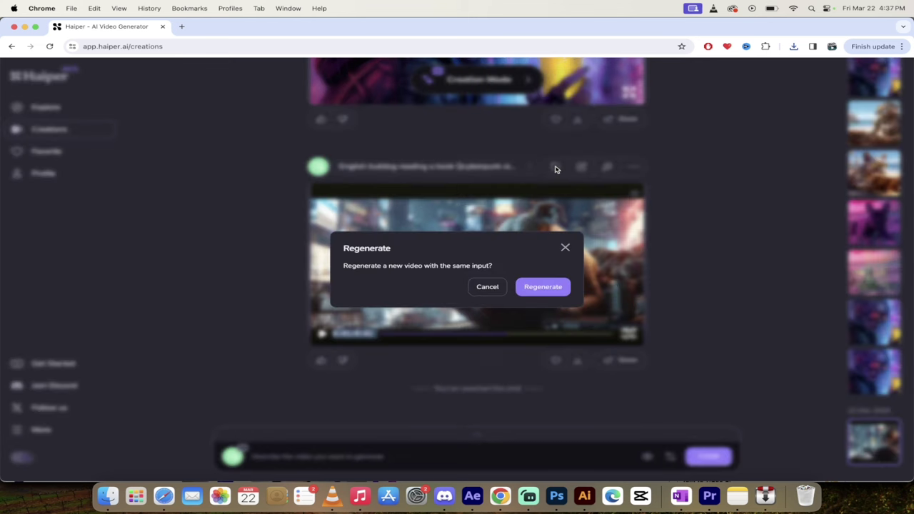
- Cancel regenerating and generate a variation with 'running on a beach' replacing 'reading a book'
click(489, 287)
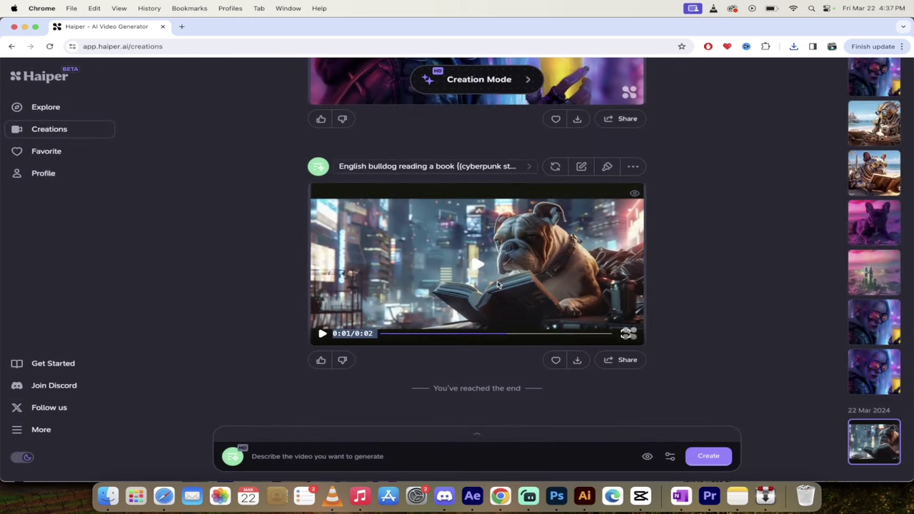
click(582, 167)
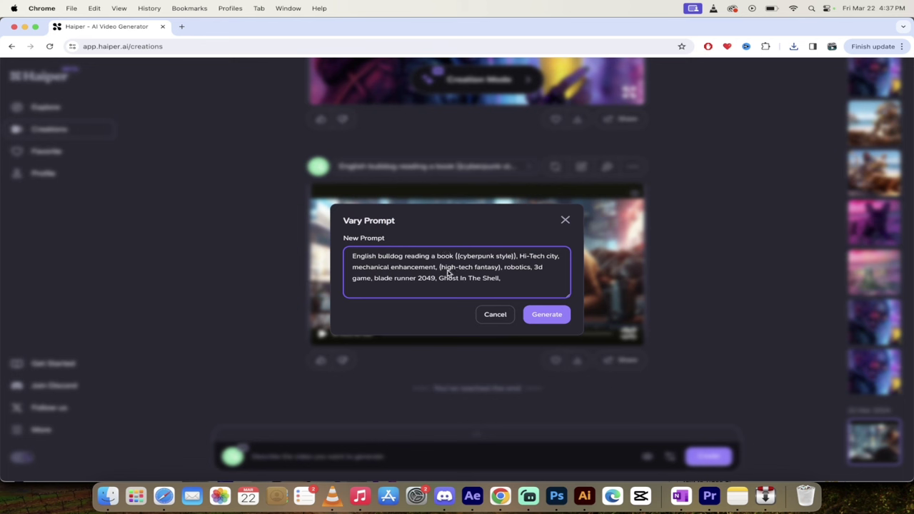
drag(454, 257, 407, 260)
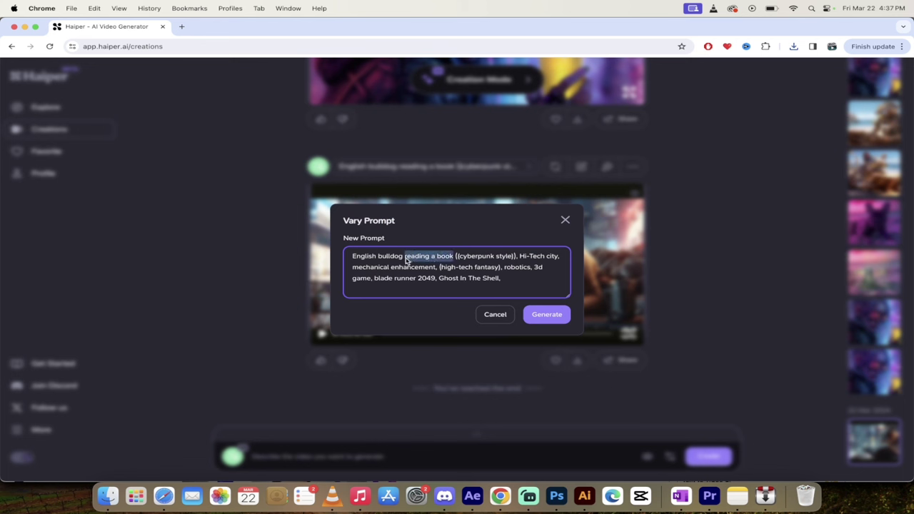
text(running on a bead)
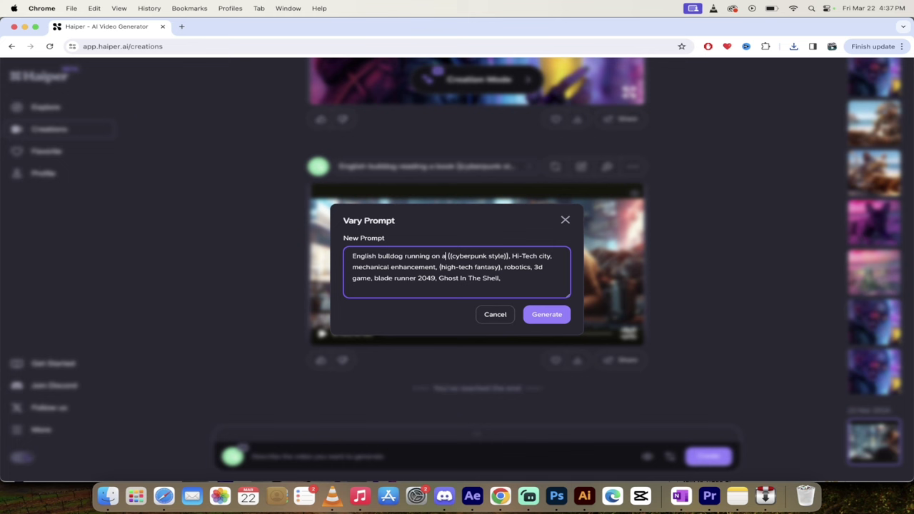
text(h)
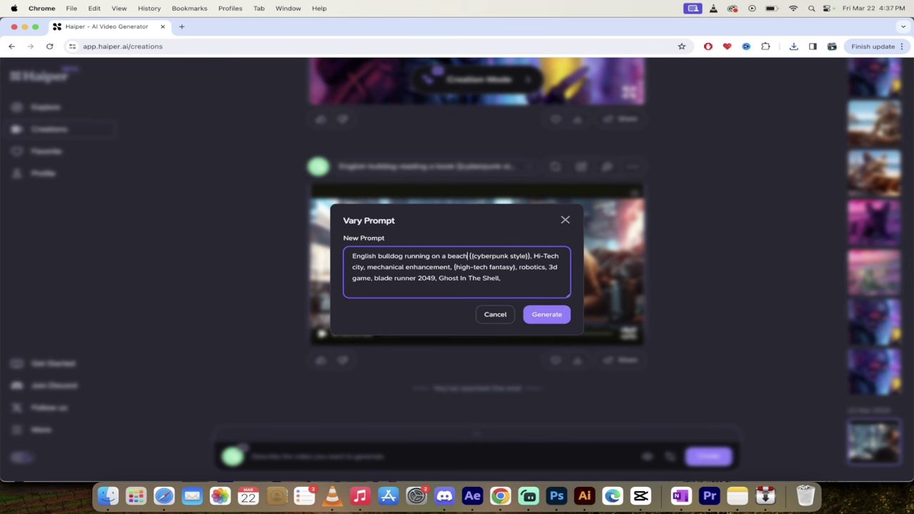
click(547, 315)
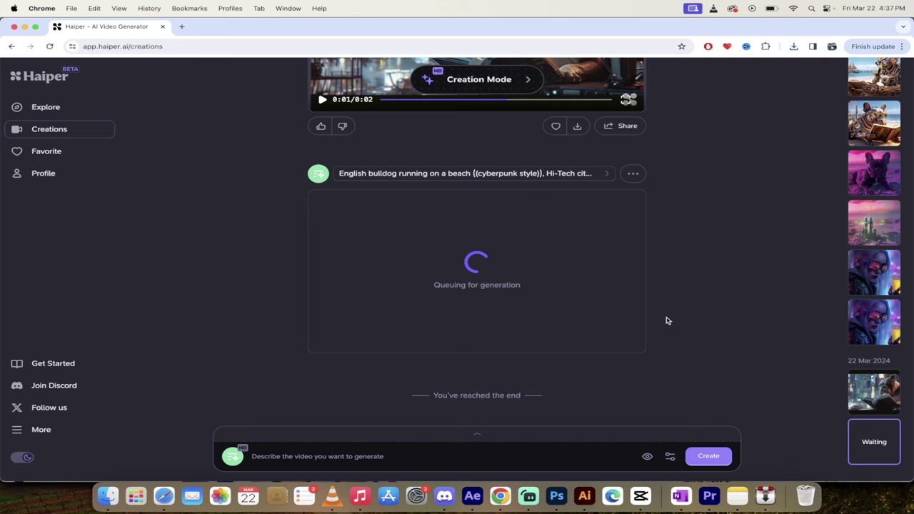
- Return to Explore and switch to Animate Your Image (HD) mode
scroll(309, 199, up, 3)
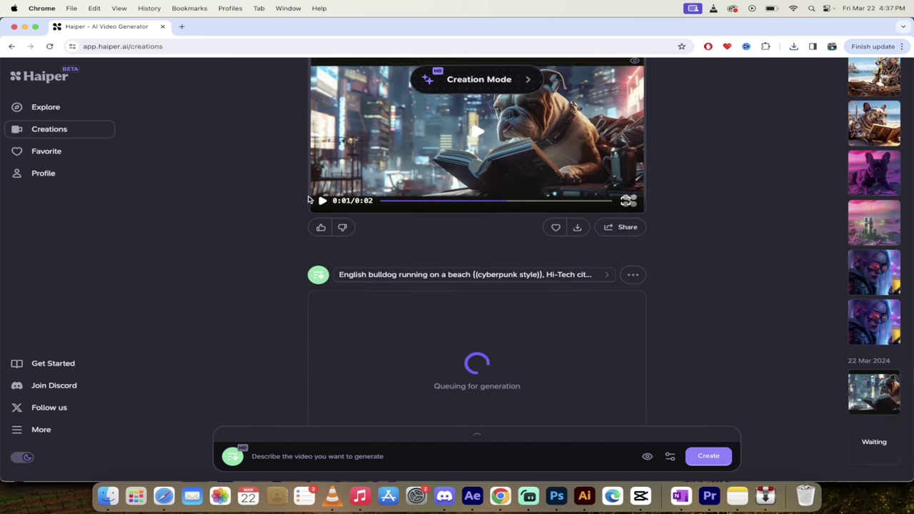
click(53, 110)
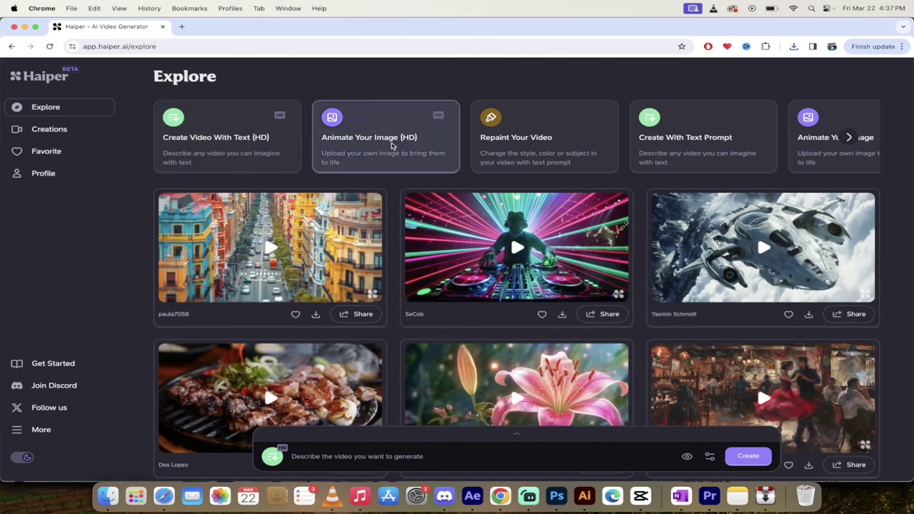
click(391, 152)
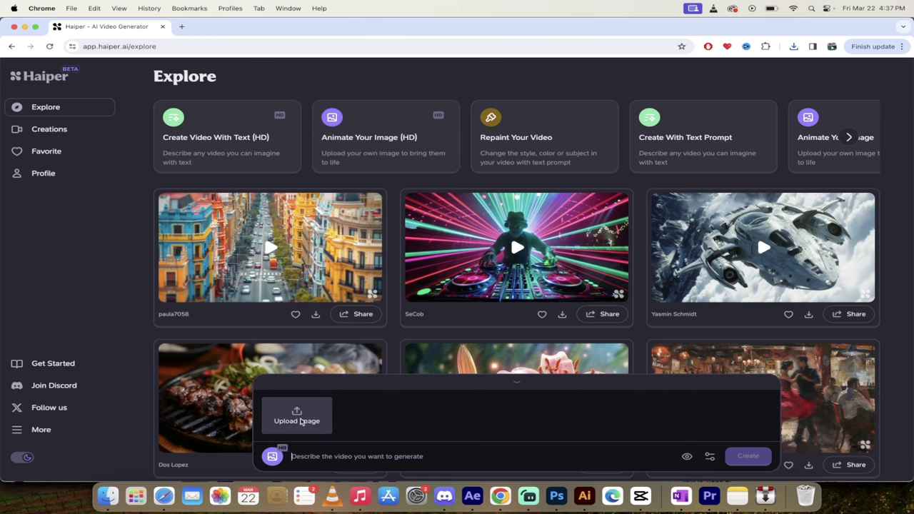
- Upload the image cyberpunk.png
click(301, 422)
scroll(443, 289, down, 5)
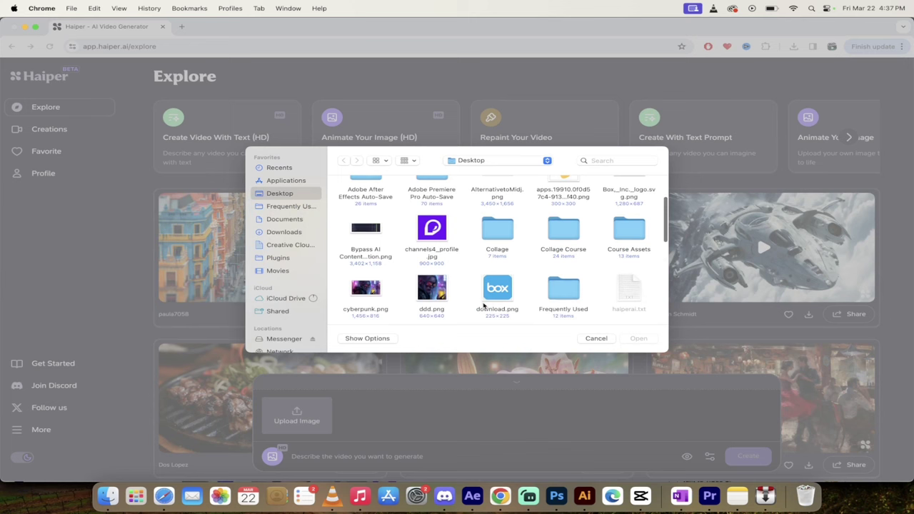
click(366, 227)
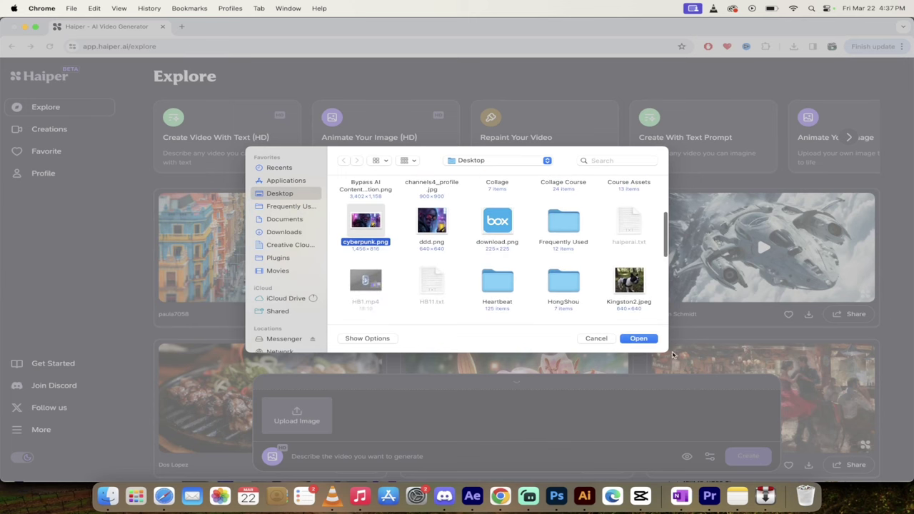
click(626, 338)
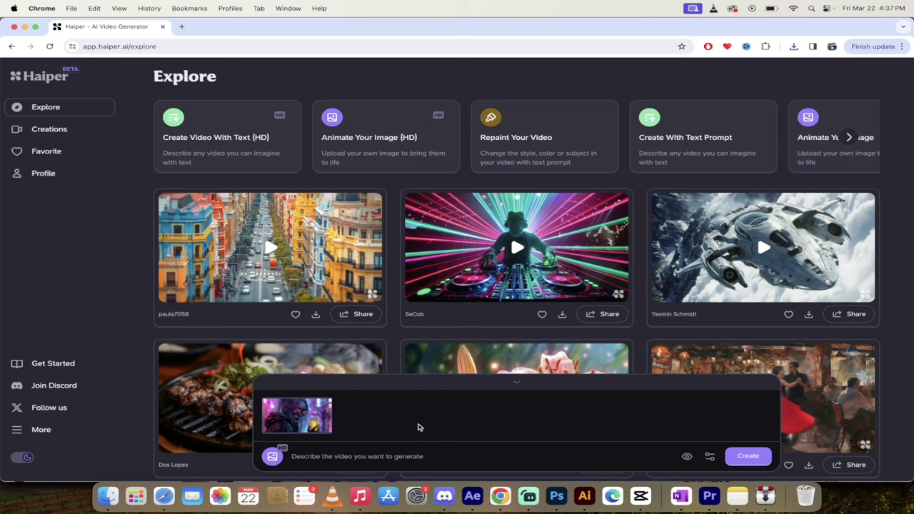
- Prompt 'Attractive cyberpunk female drinking an energy drink' and create the animation
mouse_move(312, 416)
click(319, 457)
text(Attrac)
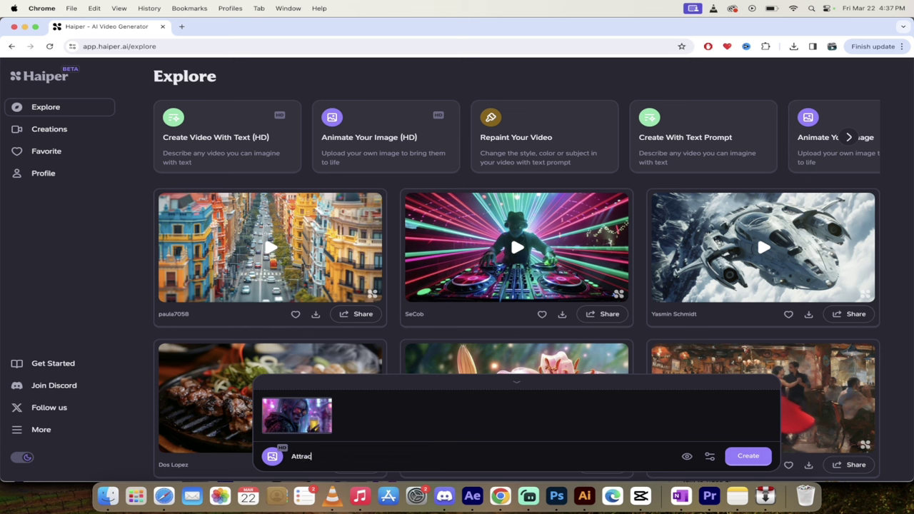
text(tive cyberpunk female drinking an en)
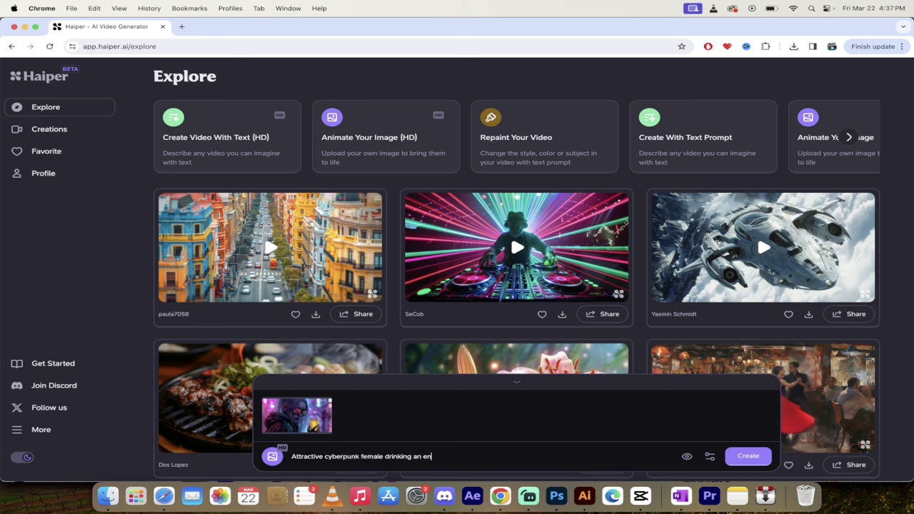
text(ergy drink)
click(747, 456)
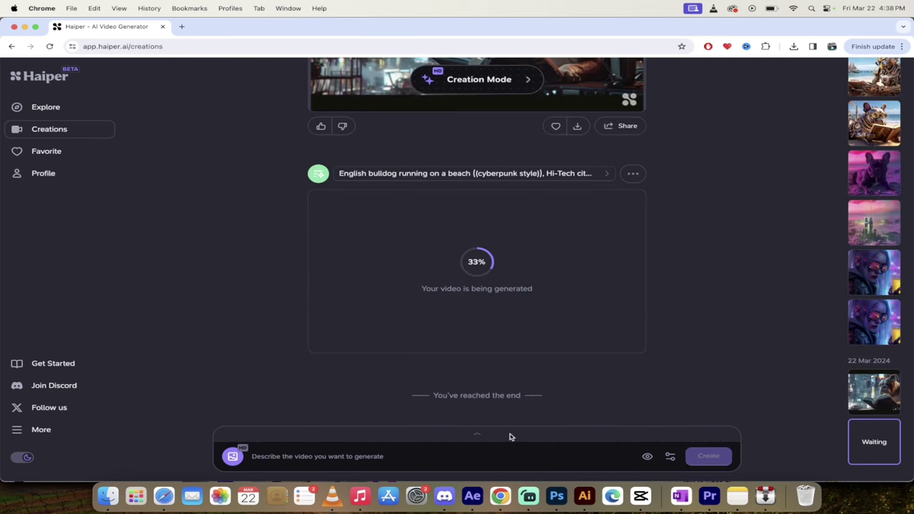
scroll(547, 253, up, 1)
scroll(548, 253, down, 2)
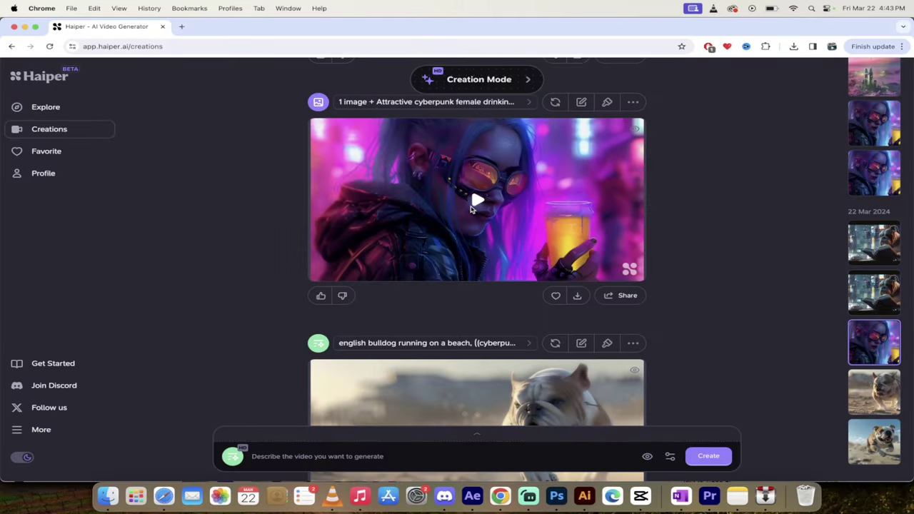
- Play the cyberpunk woman video, then the cyberpunk and happy beach bulldog clips
click(476, 200)
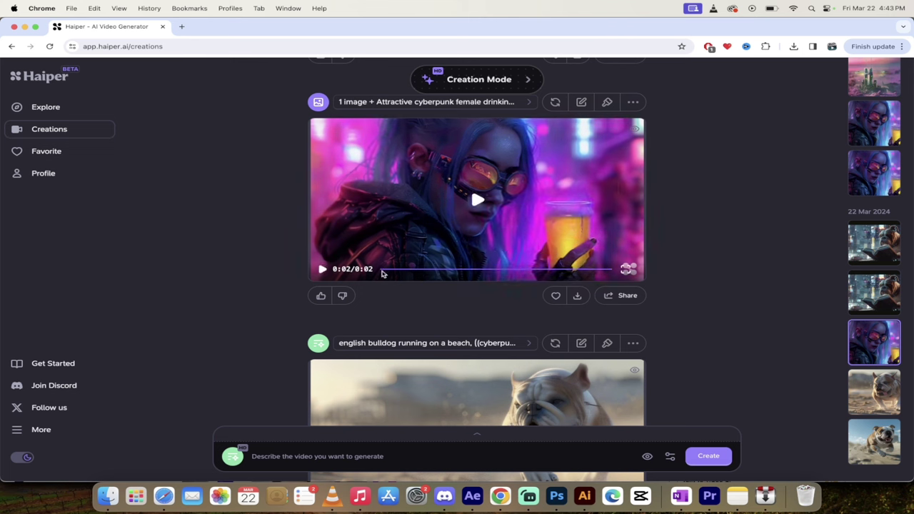
click(479, 216)
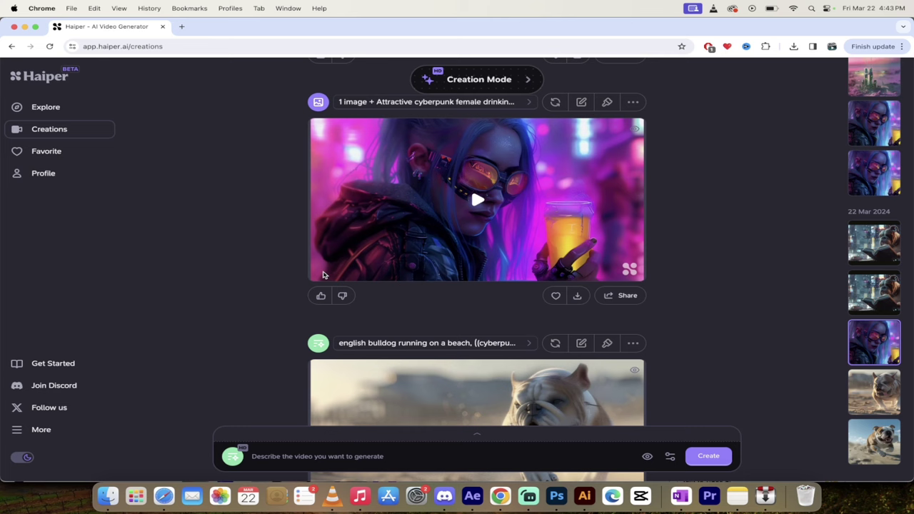
scroll(257, 300, down, 3)
scroll(258, 299, down, 3)
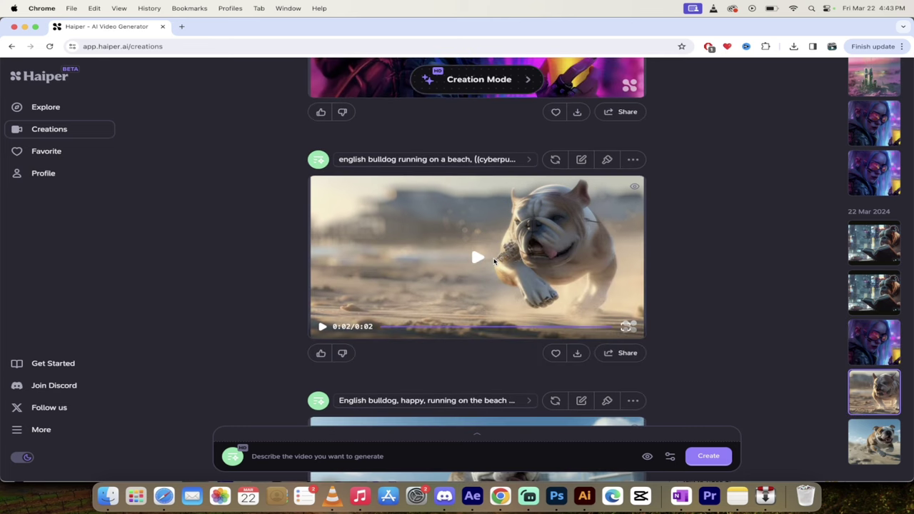
click(480, 260)
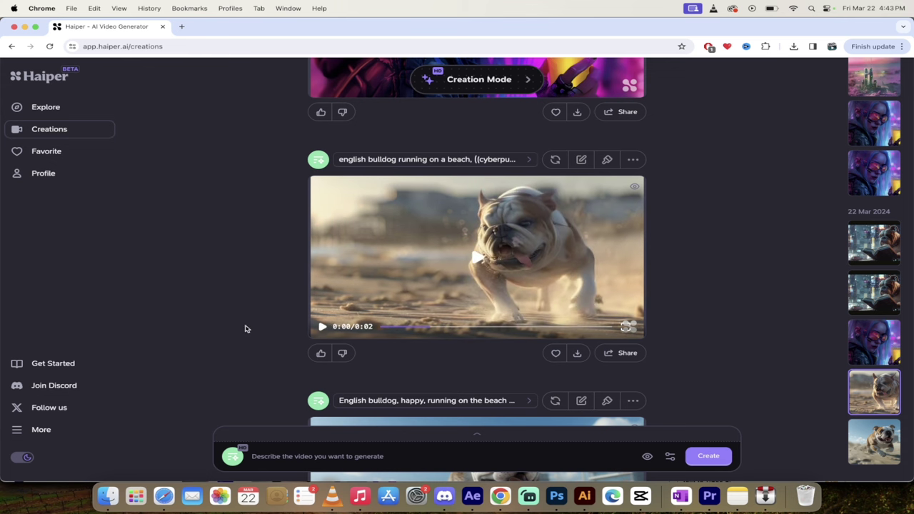
scroll(245, 329, down, 1)
scroll(245, 329, down, 5)
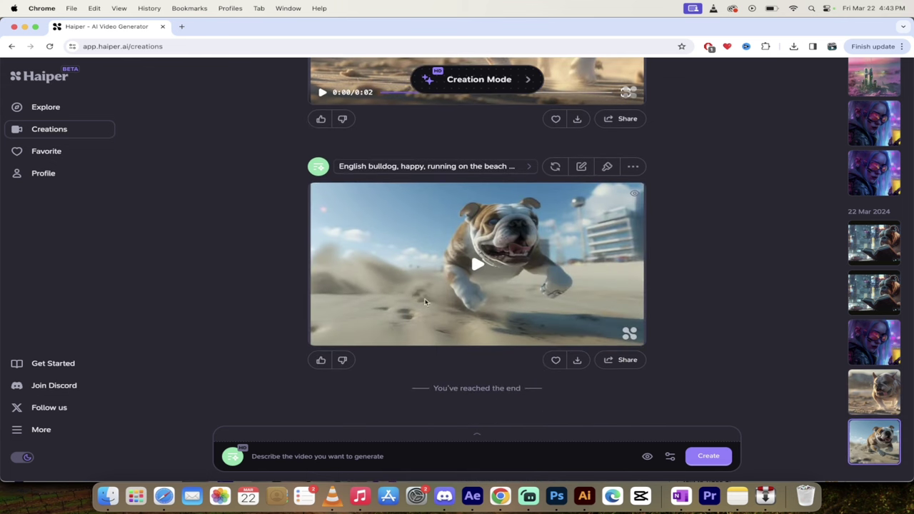
click(479, 273)
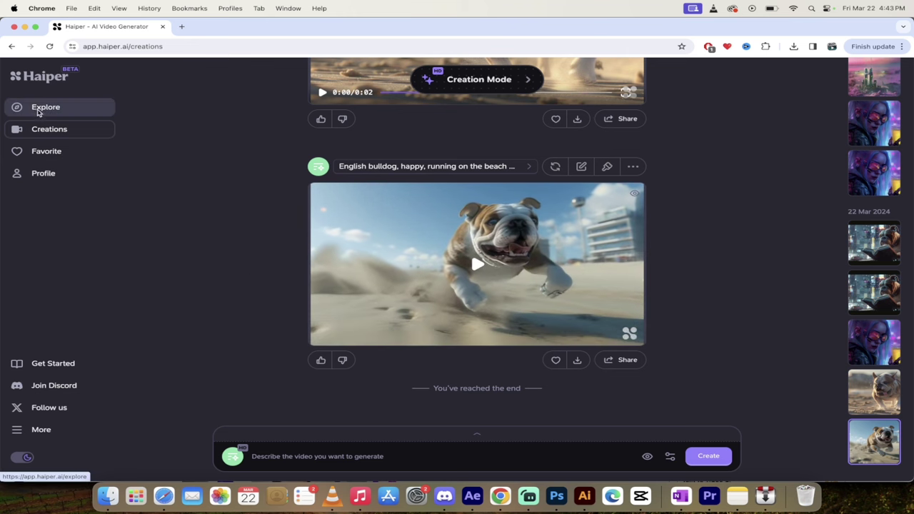
- Return to Explore and scroll the template carousel right and back to browse modes
click(43, 107)
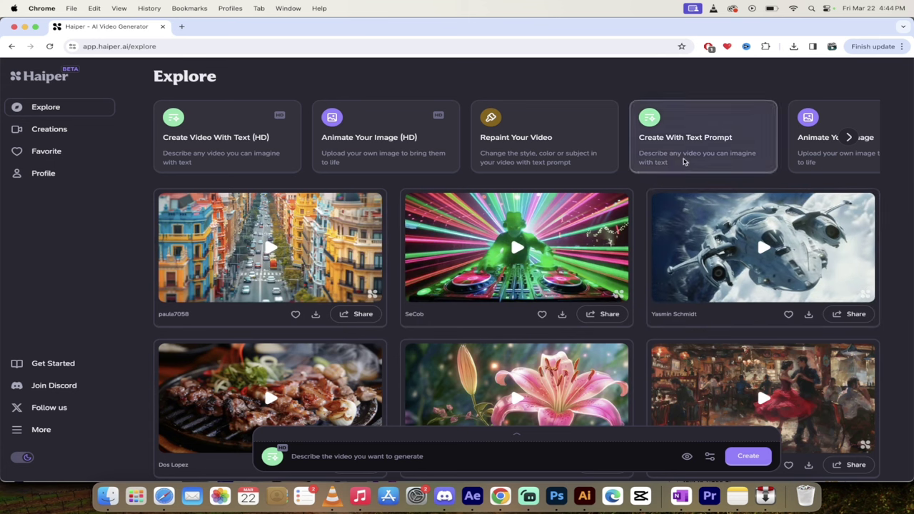
scroll(683, 162, right, 5)
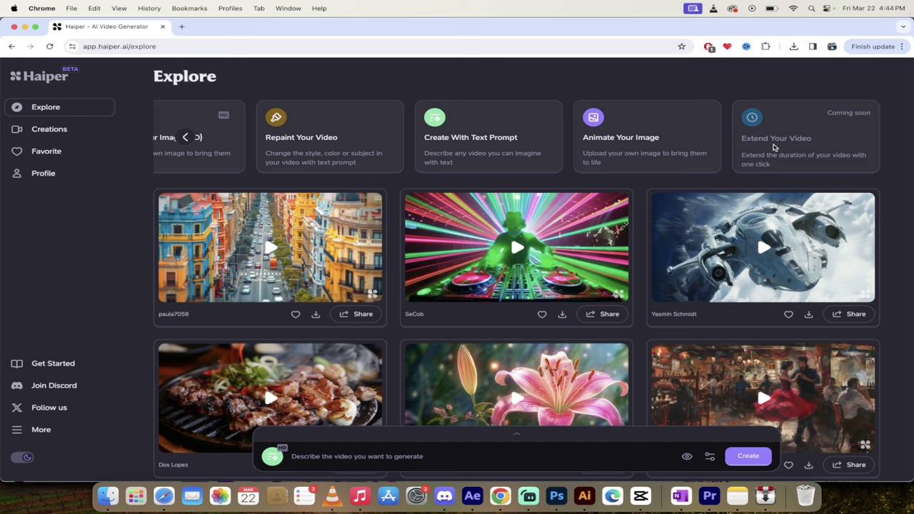
scroll(471, 143, left, 5)
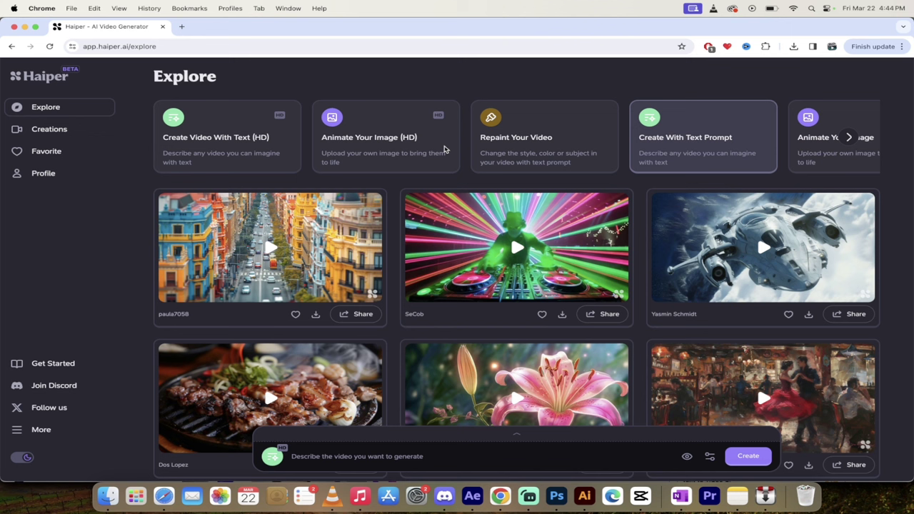